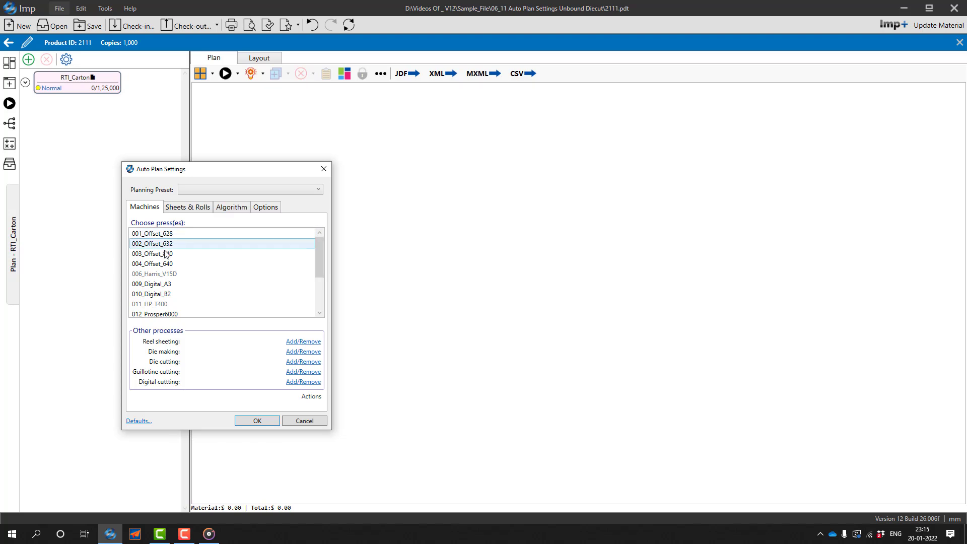
Step: Choose the presses 002_Offset_632, 003_Offset_840, 004_Offset_640 and 009_Digital_A3 for auto planning
{"action": "left_click_drag", "start_coordinate": [164, 247], "coordinate": [168, 269]}
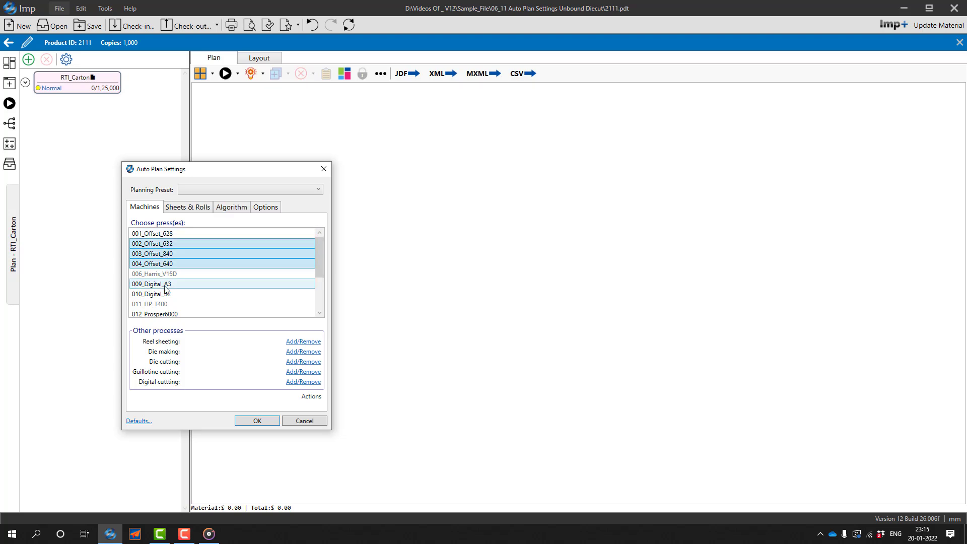
{"action": "mouse_move", "coordinate": [171, 275]}
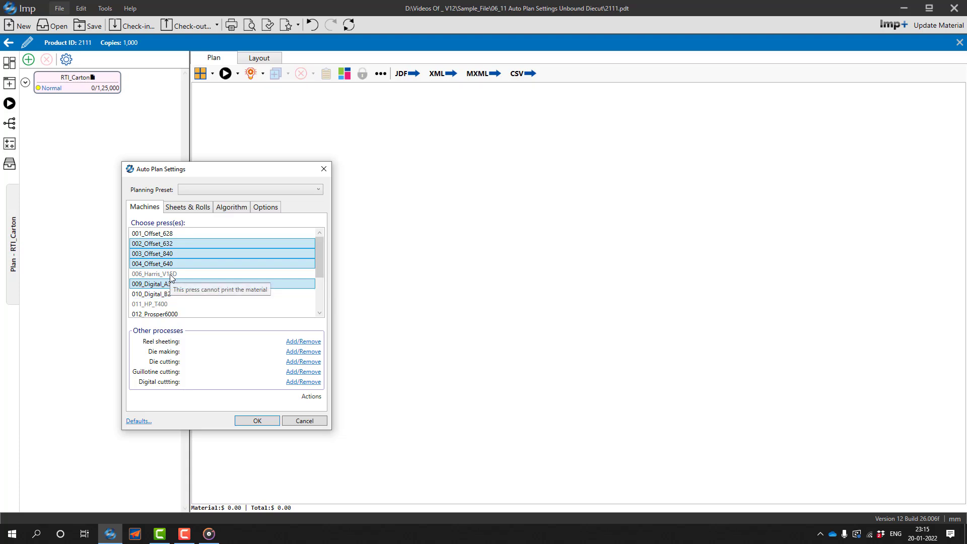
{"action": "mouse_move", "coordinate": [158, 305]}
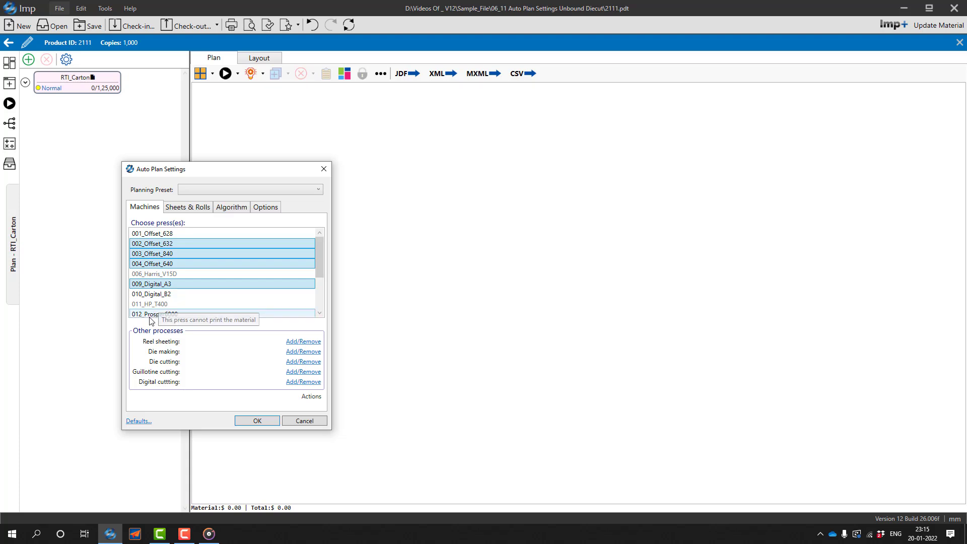
Step: Assign Die_Maker_1 and Die_Maker_2 to die making, and Die_Cutter_Big and Die_Cutter_Small to die cutting
{"action": "left_click", "coordinate": [296, 356]}
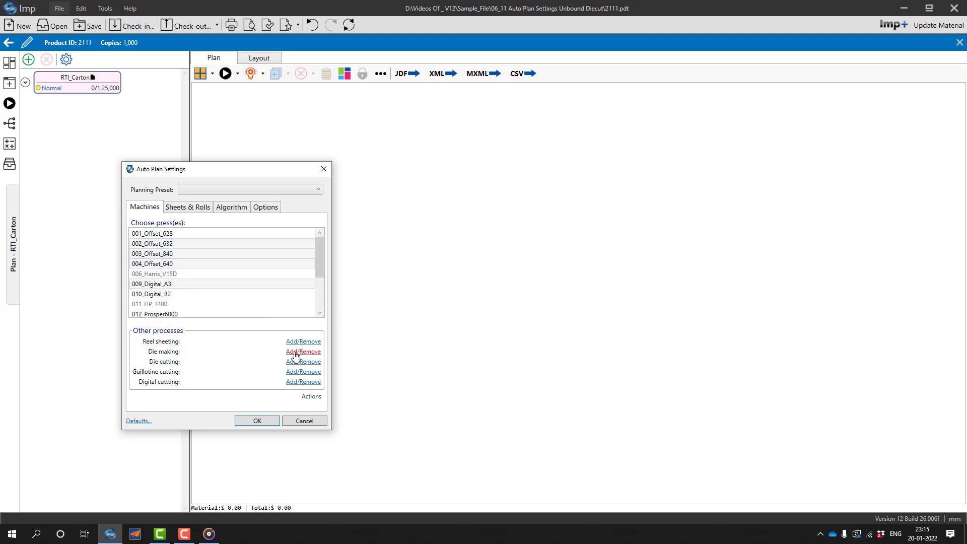
{"action": "left_click", "coordinate": [304, 358]}
{"action": "left_click", "coordinate": [307, 369]}
{"action": "left_click", "coordinate": [293, 362]}
{"action": "left_click", "coordinate": [299, 370]}
{"action": "left_click", "coordinate": [299, 381]}
{"action": "left_click", "coordinate": [262, 383]}
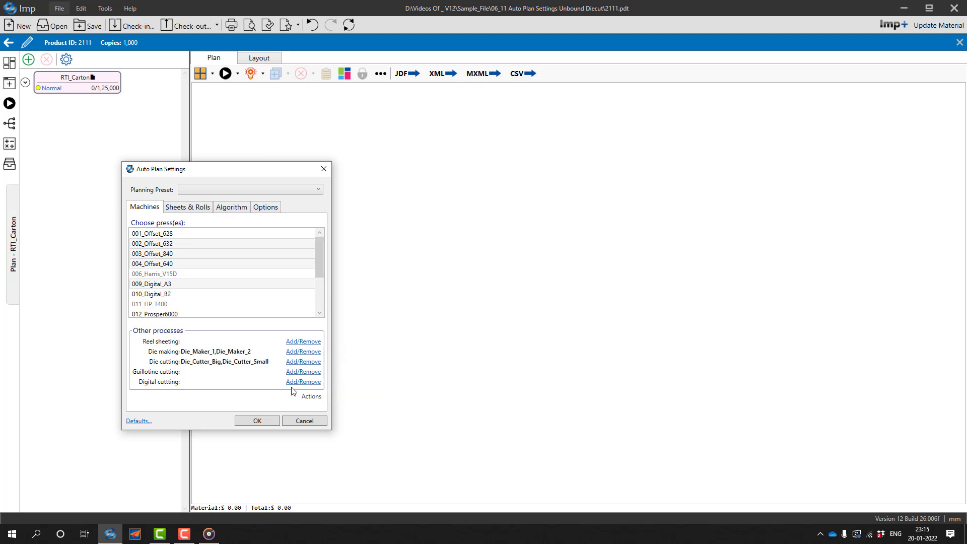
Step: Assign Digital_Cutter to digital cutting and check the machines offered for guillotine cutting without choosing one
{"action": "left_click", "coordinate": [296, 382]}
{"action": "left_click", "coordinate": [299, 391]}
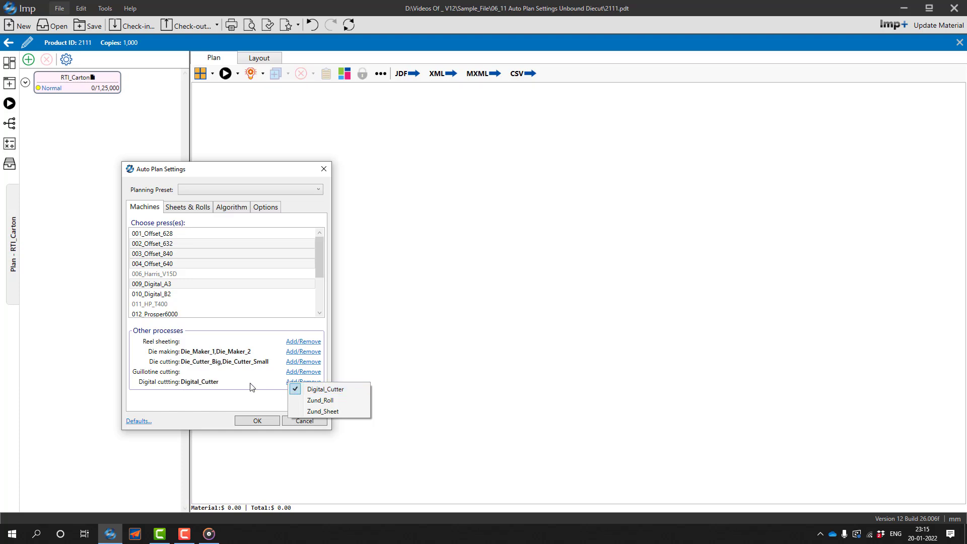
{"action": "left_click", "coordinate": [244, 393]}
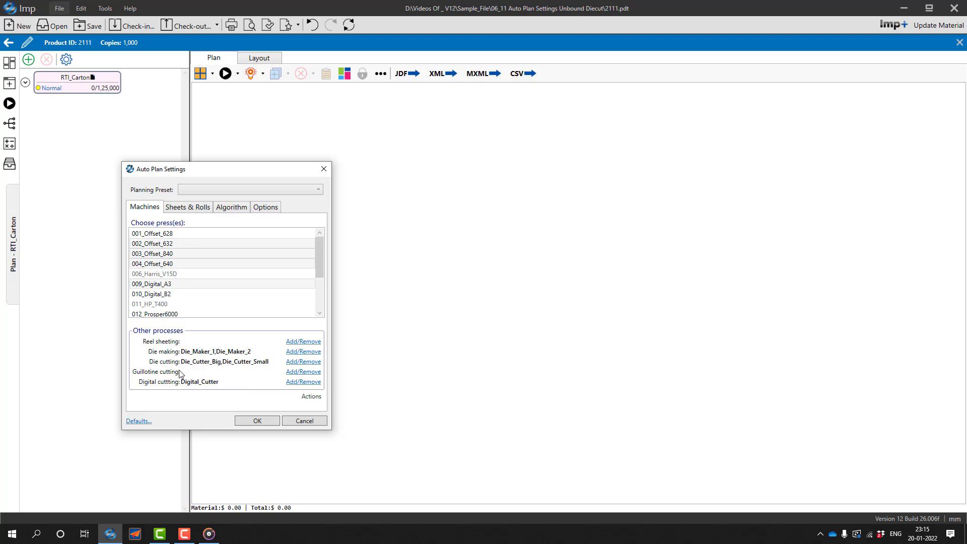
{"action": "left_click", "coordinate": [291, 375]}
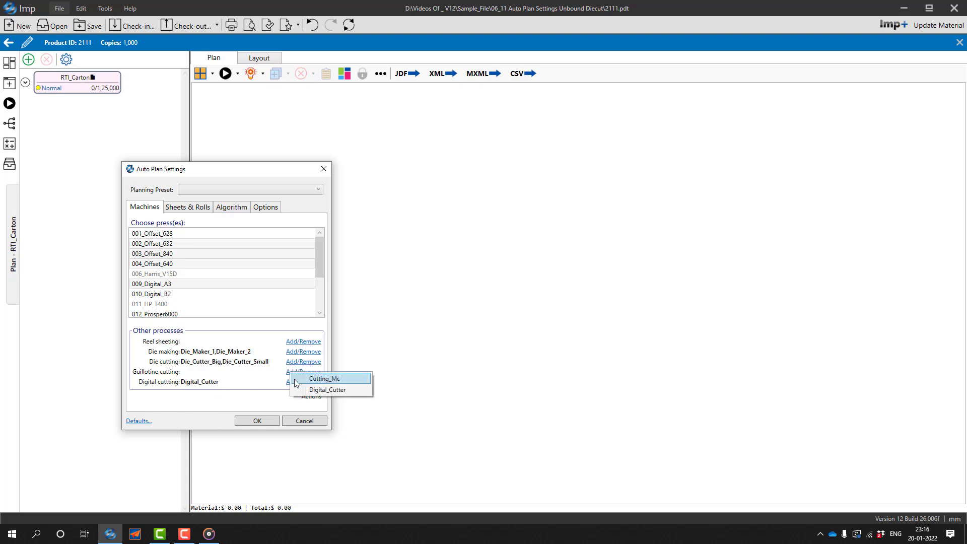
{"action": "left_click", "coordinate": [259, 392]}
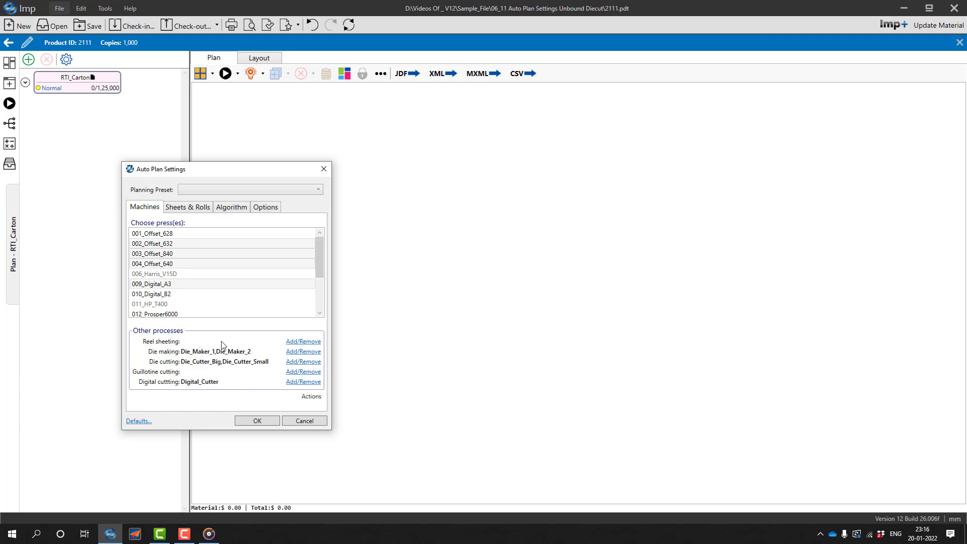
Step: Try a custom sheet size of 635 910 V and return to the sizes defined in configuration
{"action": "left_click", "coordinate": [193, 210]}
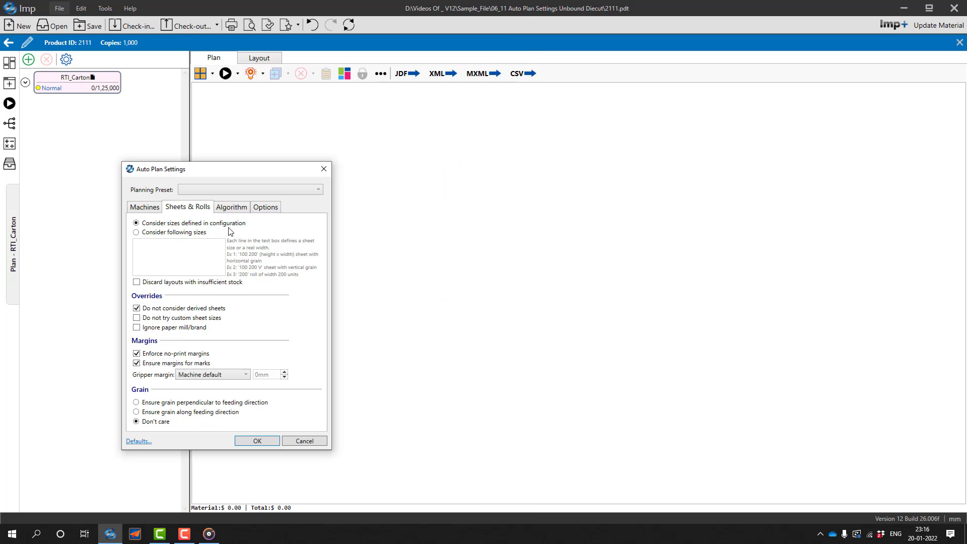
{"action": "left_click", "coordinate": [136, 233]}
{"action": "left_click", "coordinate": [137, 247]}
{"action": "type", "text": "635 910"}
{"action": "type", "text": "V"}
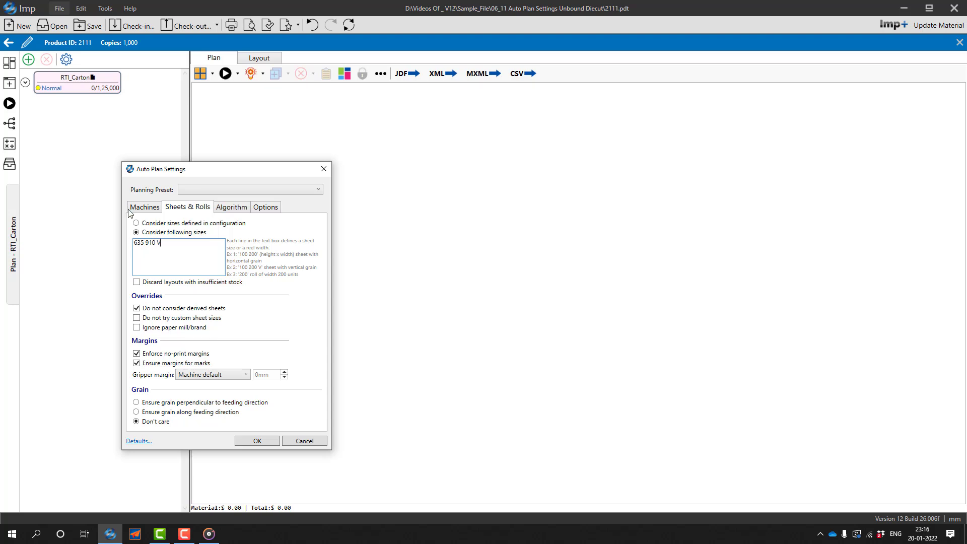
{"action": "left_click", "coordinate": [135, 222]}
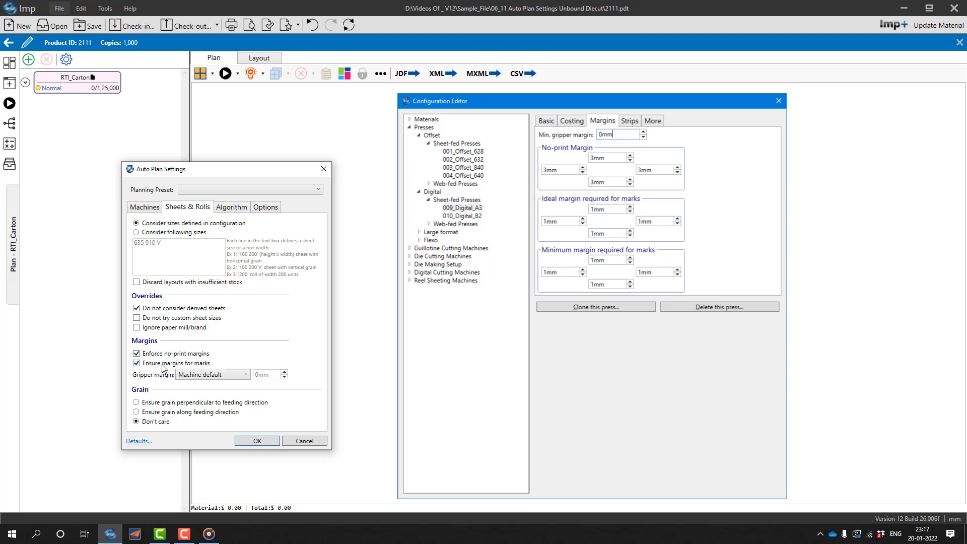
Step: Try a fixed value for the gripper margin and restore it to Machine default
{"action": "left_click", "coordinate": [234, 378]}
{"action": "left_click", "coordinate": [211, 396]}
{"action": "double_click", "coordinate": [274, 376]}
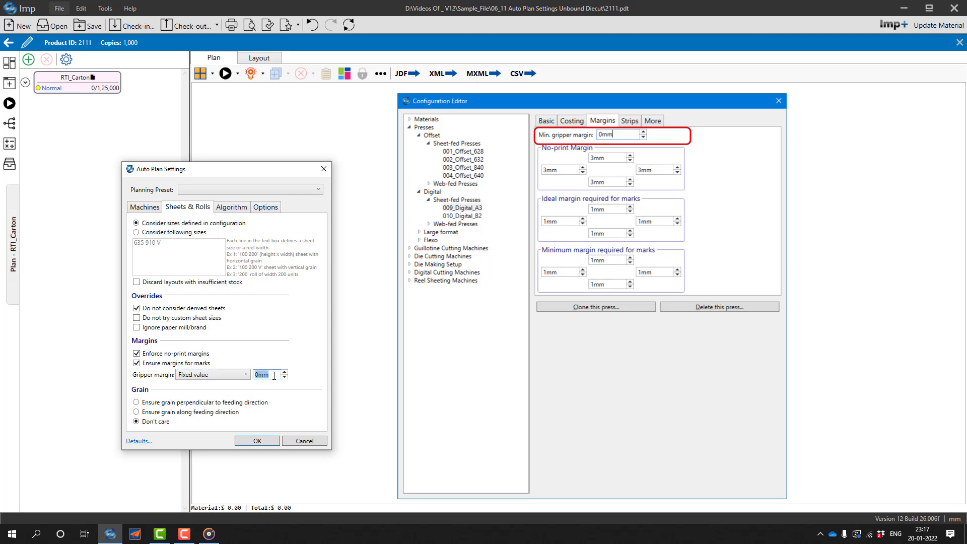
{"action": "left_click", "coordinate": [246, 375]}
{"action": "left_click", "coordinate": [231, 385]}
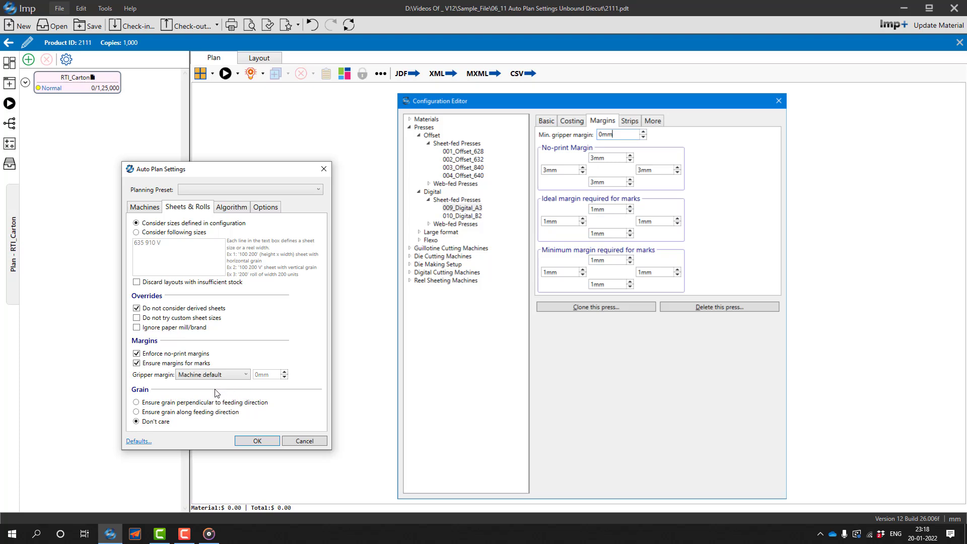
Step: Try grain perpendicular to and along the feeding direction, and return the grain setting to Don't care
{"action": "left_click", "coordinate": [136, 402]}
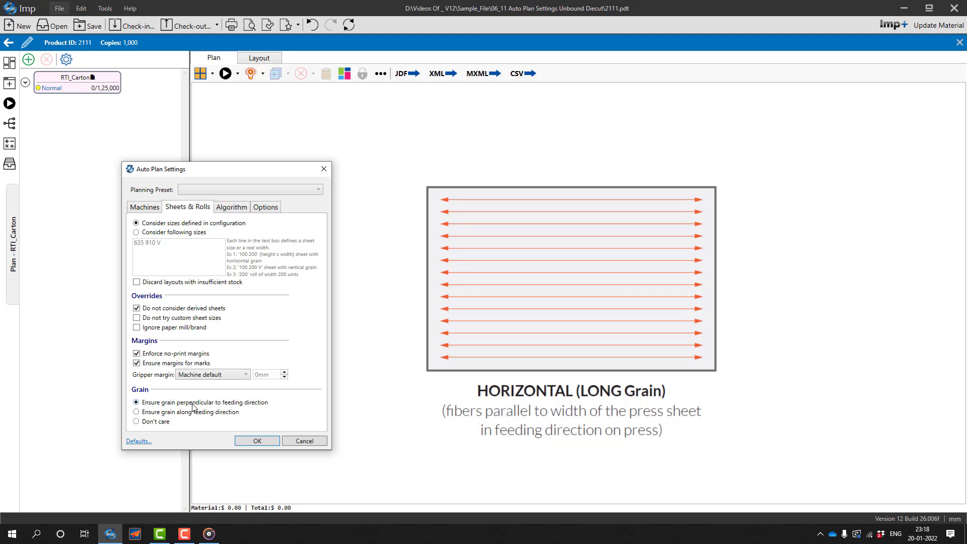
{"action": "left_click", "coordinate": [137, 412]}
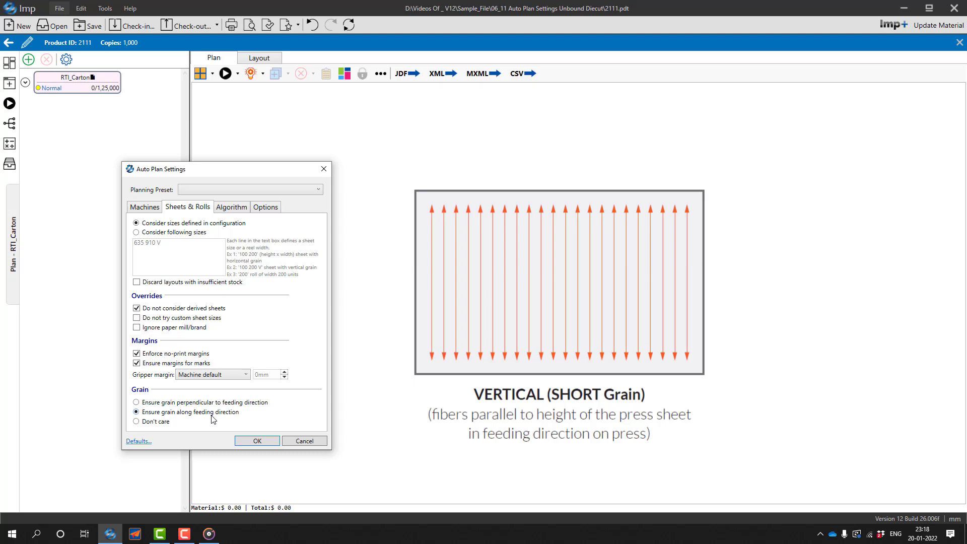
{"action": "left_click", "coordinate": [152, 421]}
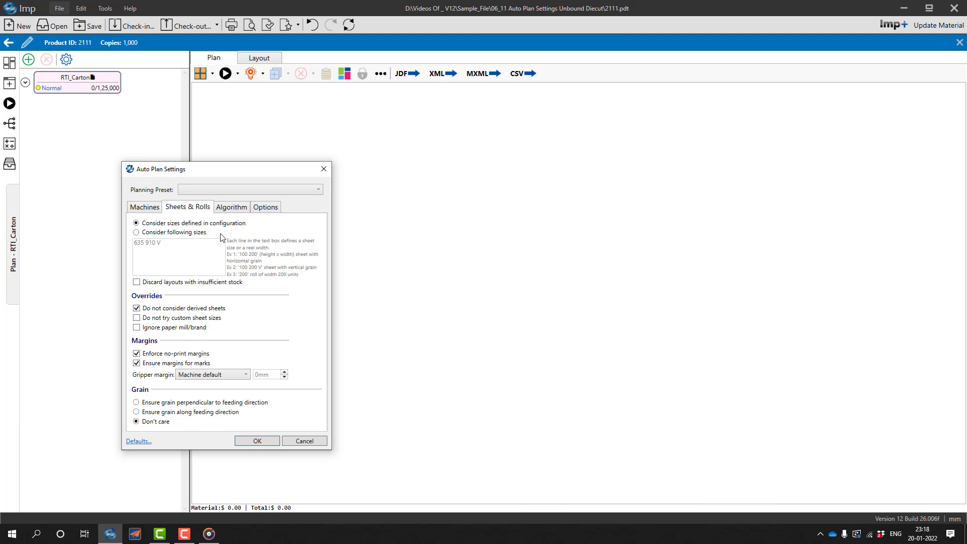
Step: Toggle the new pure nesting algorithm under irregular nesting and set the bridge gap to 3 mm
{"action": "left_click", "coordinate": [227, 208]}
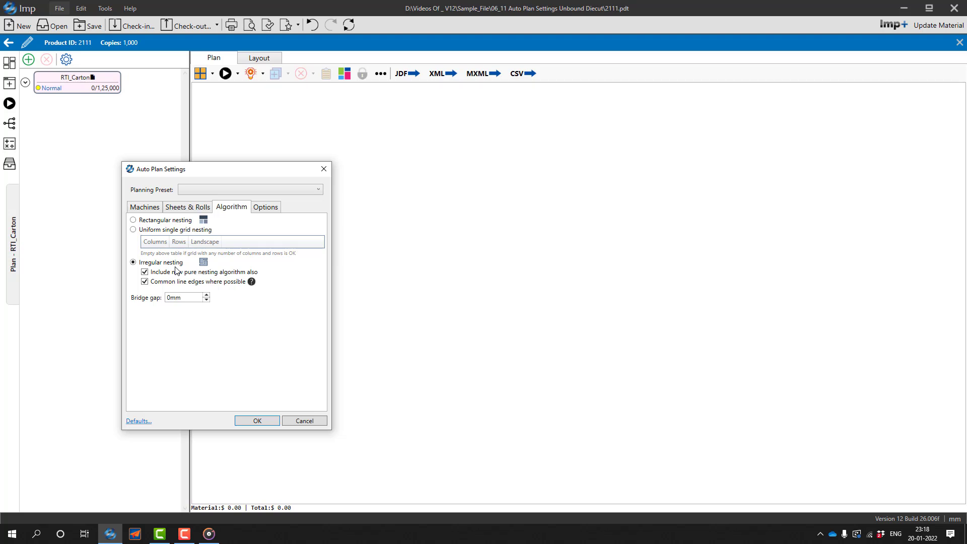
{"action": "left_click", "coordinate": [145, 273]}
{"action": "mouse_move", "coordinate": [252, 284]}
{"action": "double_click", "coordinate": [195, 297]}
{"action": "type", "text": "3"}
{"action": "key", "text": "Tab"}
Step: Allow trimming of sheets and reels to fit the press in the planning options
{"action": "left_click", "coordinate": [267, 209]}
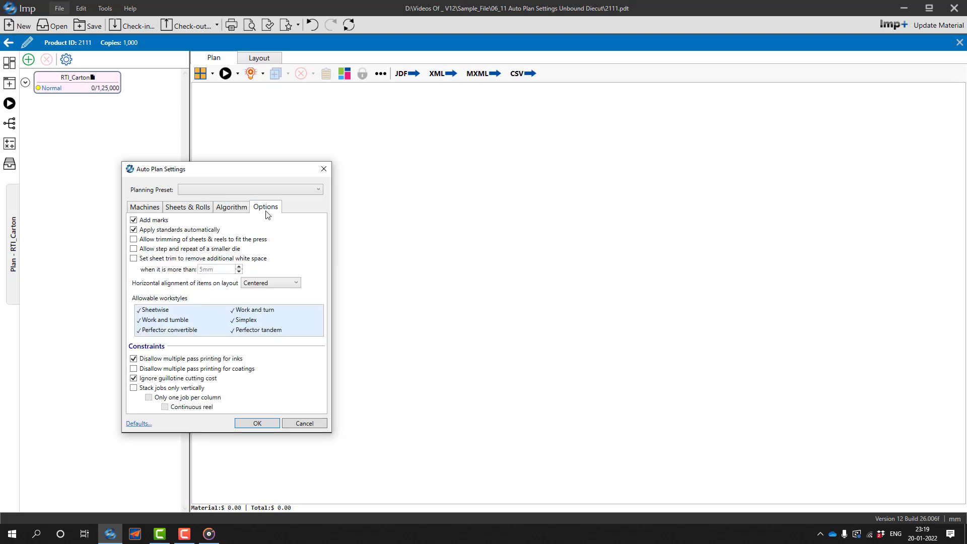
{"action": "left_click", "coordinate": [181, 224]}
{"action": "left_click", "coordinate": [134, 239]}
Step: Try step and repeat of a smaller die and sheet trim for white space over 5 mm, switching both back off
{"action": "left_click", "coordinate": [134, 249]}
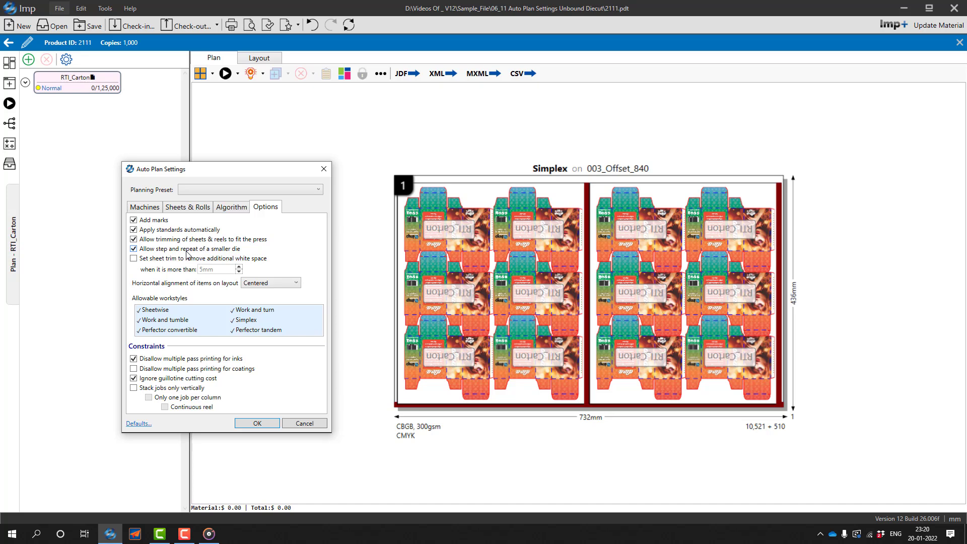
{"action": "left_click", "coordinate": [134, 249]}
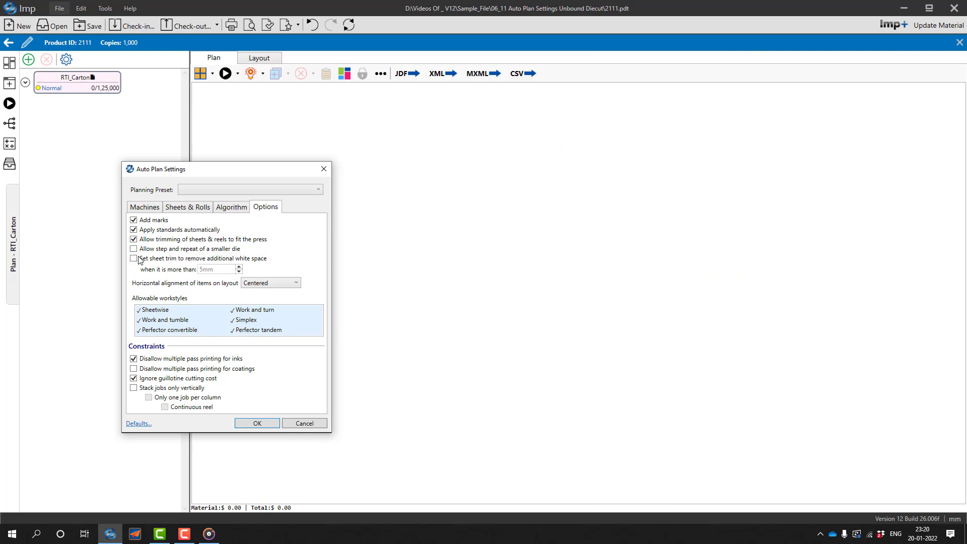
{"action": "left_click", "coordinate": [135, 260]}
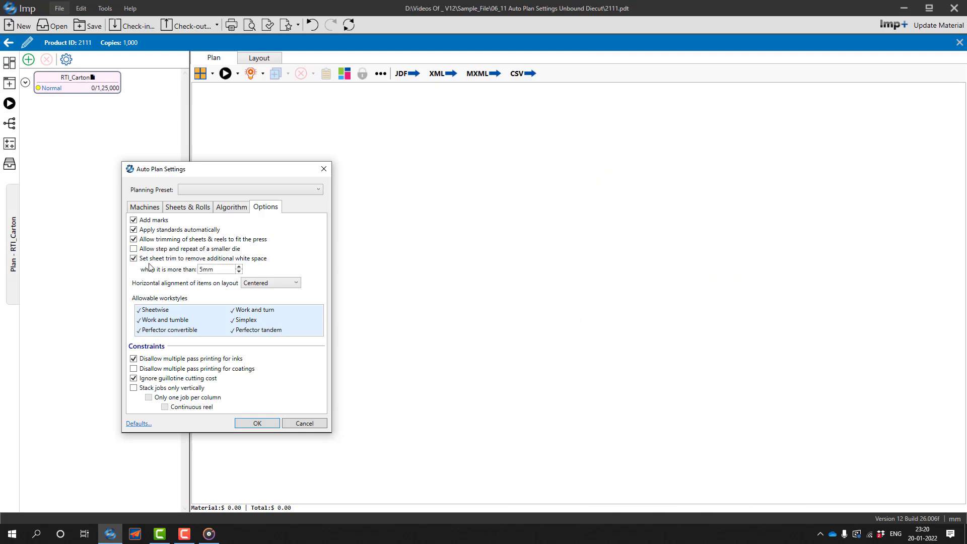
{"action": "double_click", "coordinate": [217, 270]}
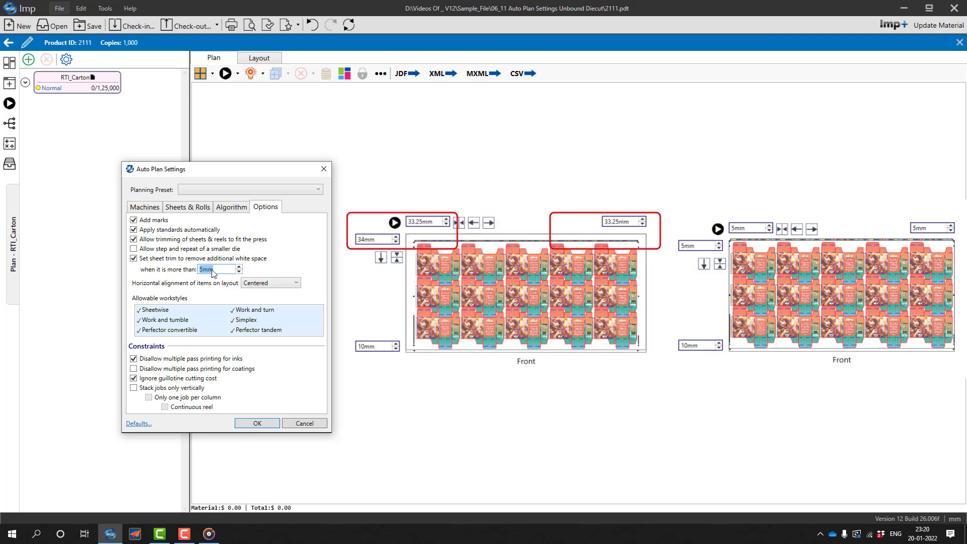
{"action": "left_click", "coordinate": [134, 258]}
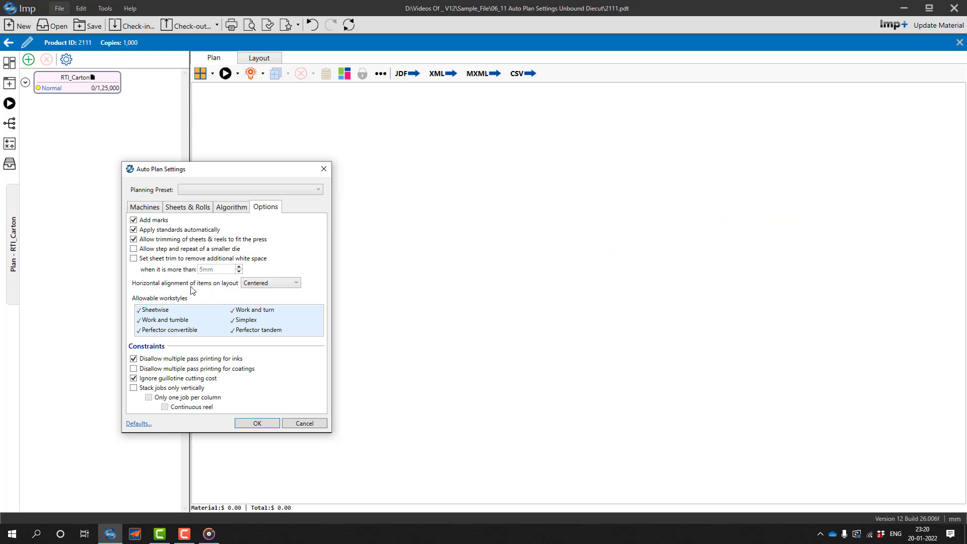
Step: Check the horizontal alignment choices and try excluding Work and tumble, Simplex, Perfector tandem and Perfector convertible before allowing them again
{"action": "left_click", "coordinate": [297, 284]}
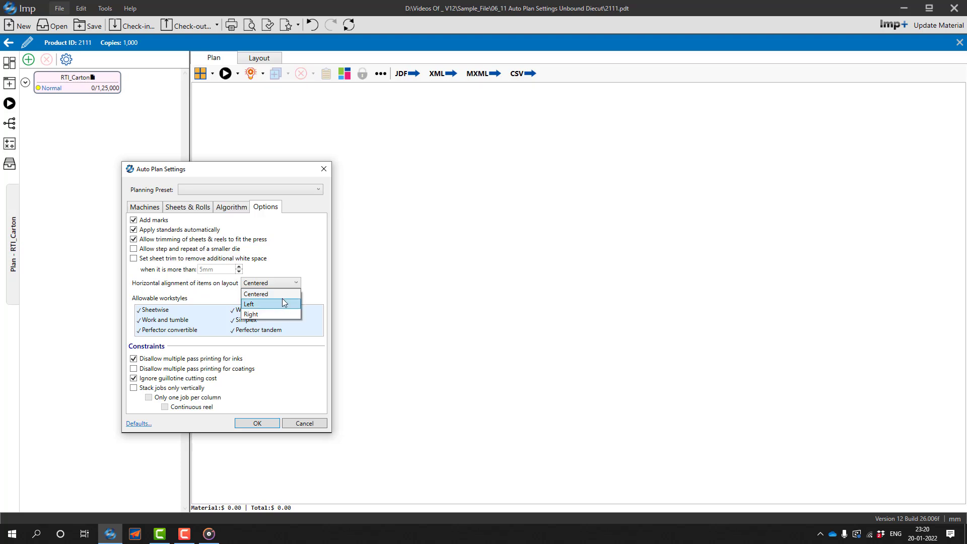
{"action": "left_click", "coordinate": [309, 293]}
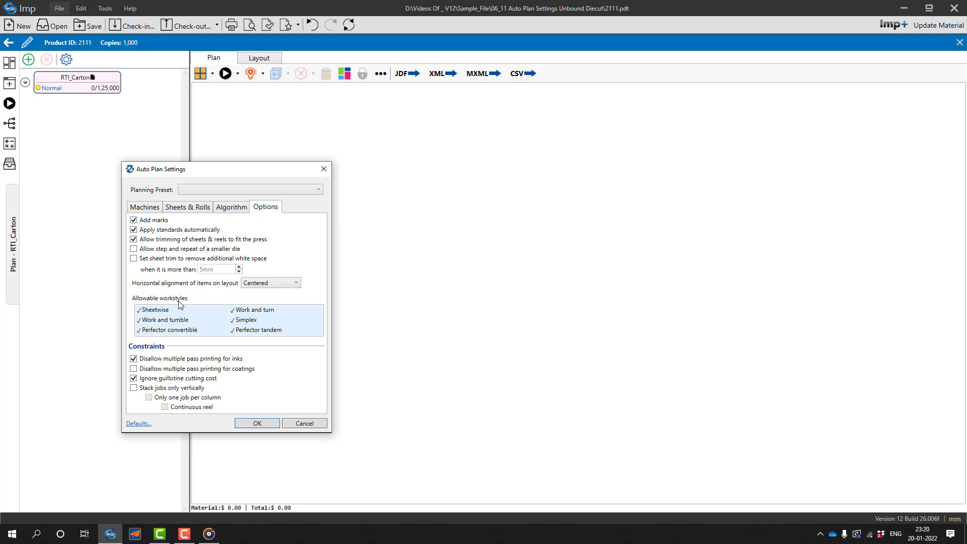
{"action": "left_click", "coordinate": [160, 322]}
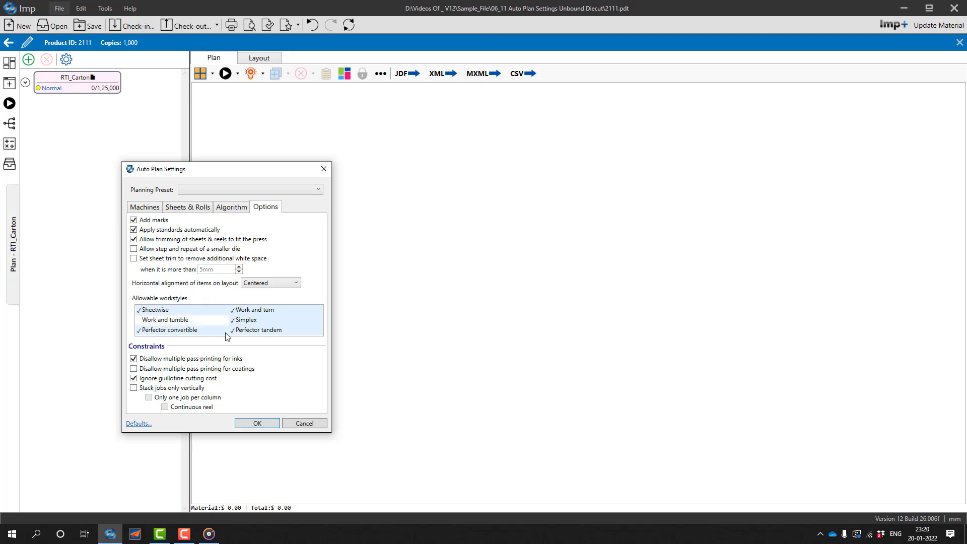
{"action": "left_click", "coordinate": [237, 322]}
{"action": "left_click", "coordinate": [236, 331]}
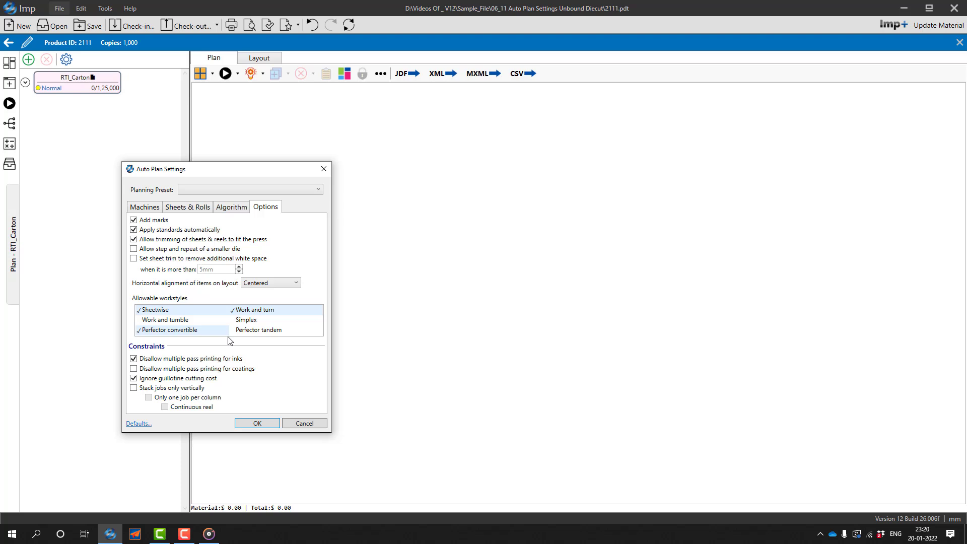
{"action": "left_click", "coordinate": [187, 332]}
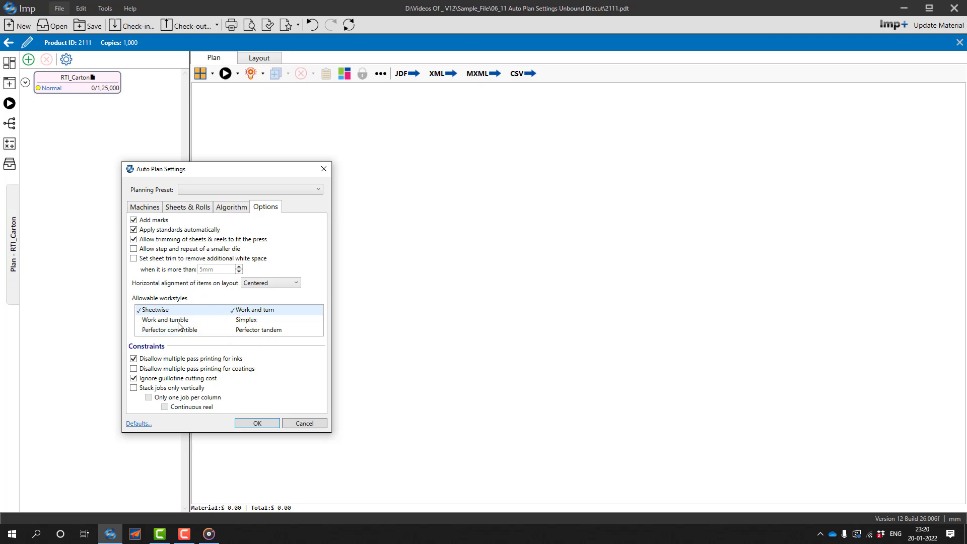
{"action": "left_click", "coordinate": [178, 322]}
{"action": "left_click", "coordinate": [188, 331]}
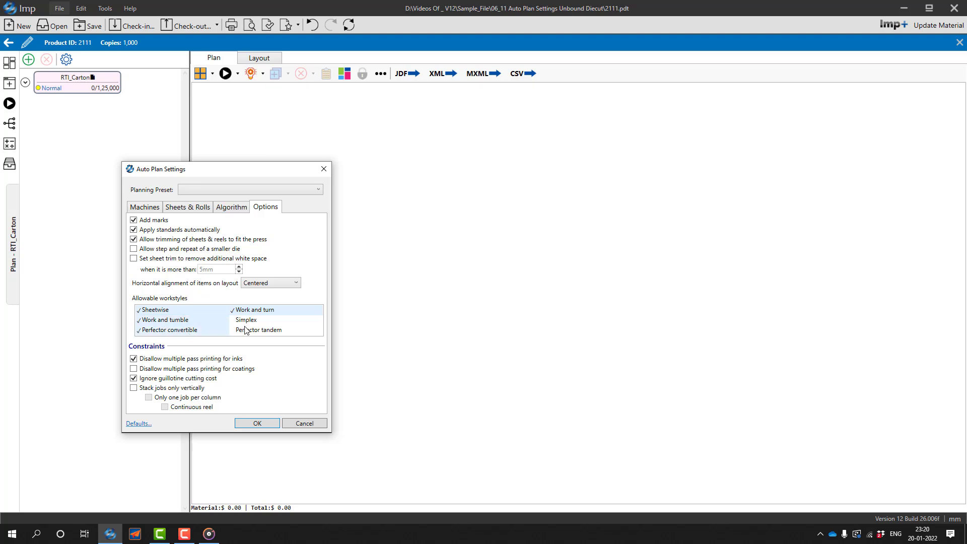
{"action": "left_click", "coordinate": [245, 321]}
{"action": "left_click", "coordinate": [242, 330]}
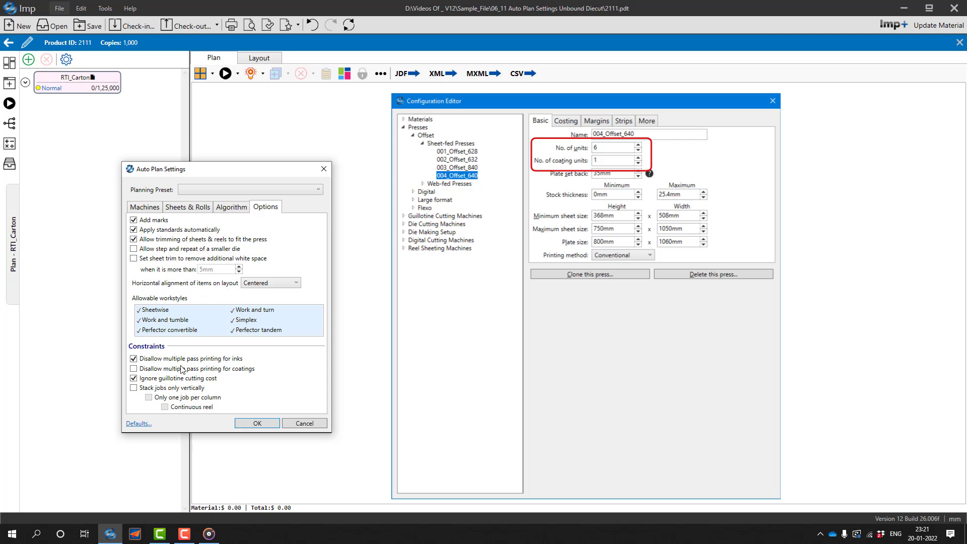
Step: Try the multiple pass constraints for inks and coatings, and turn off Ignore guillotine cutting cost
{"action": "left_click", "coordinate": [134, 360]}
{"action": "left_click", "coordinate": [135, 369]}
{"action": "left_click", "coordinate": [135, 370]}
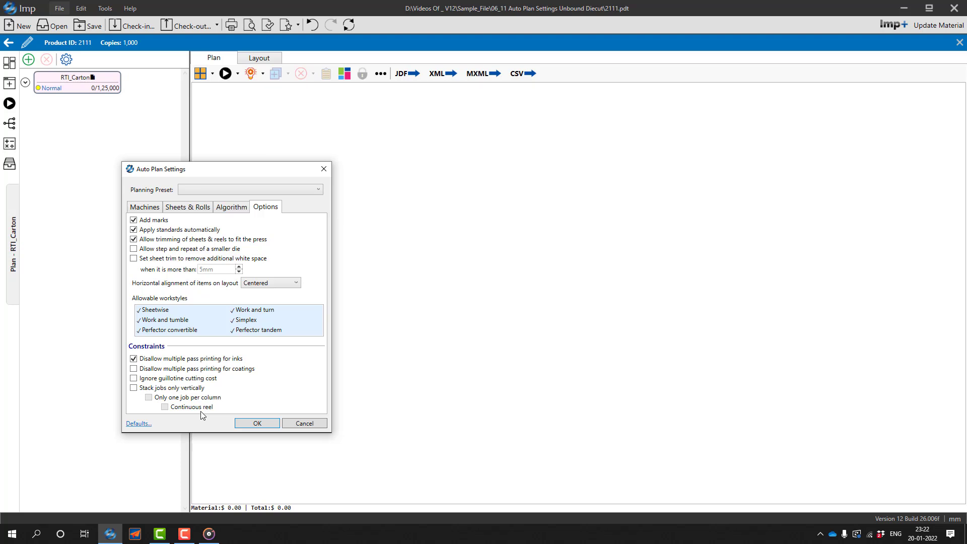
Step: Look through the defaults options and planning presets, and apply the auto plan settings without a preset
{"action": "left_click", "coordinate": [141, 423]}
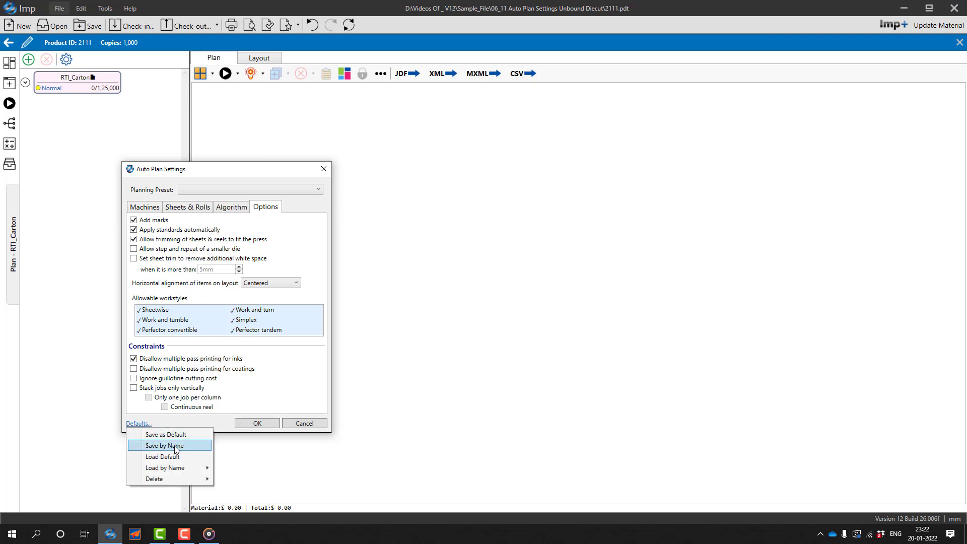
{"action": "mouse_move", "coordinate": [174, 468]}
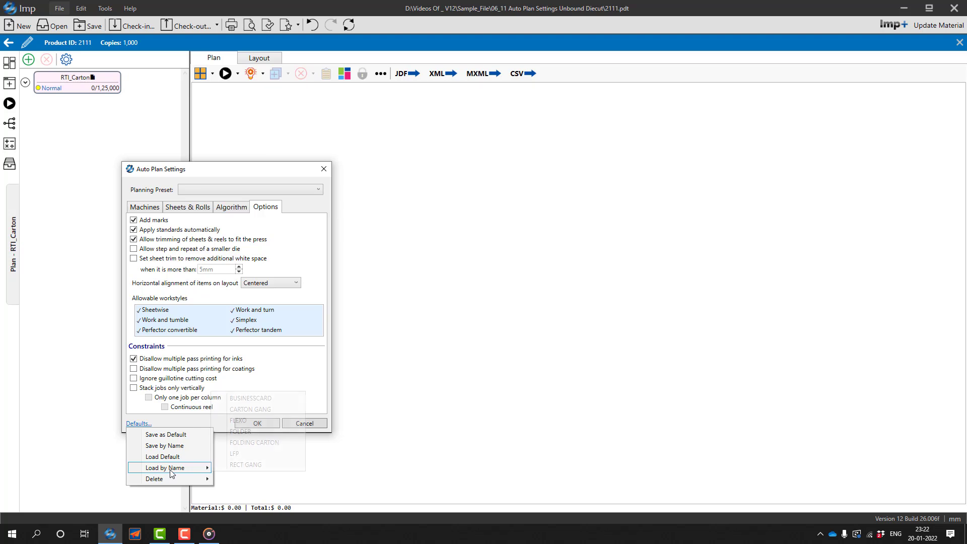
{"action": "left_click", "coordinate": [336, 450]}
{"action": "left_click", "coordinate": [318, 192]}
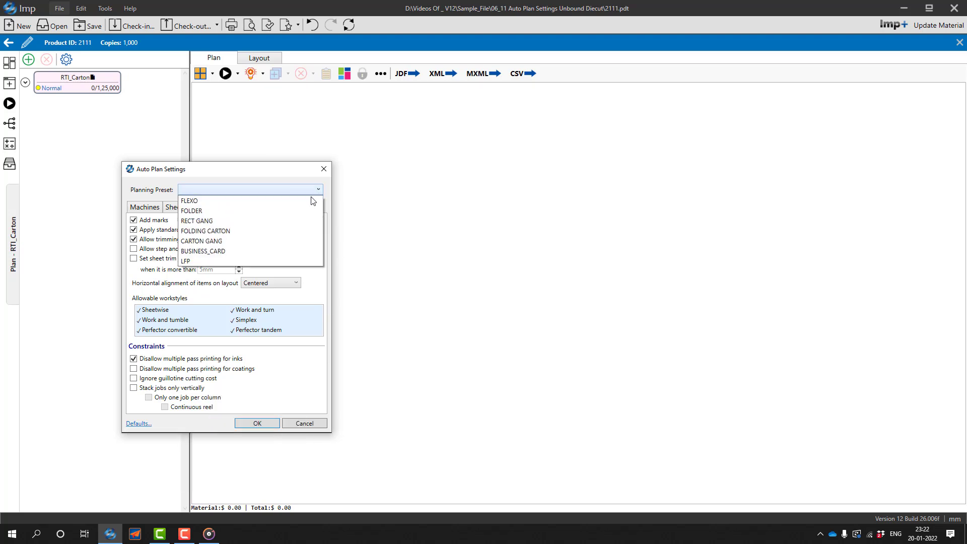
{"action": "left_click", "coordinate": [267, 426]}
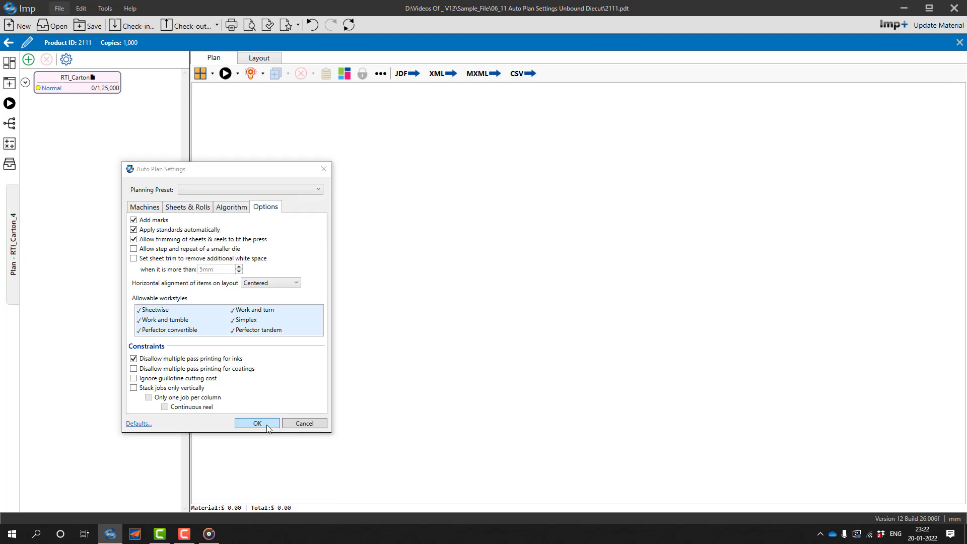